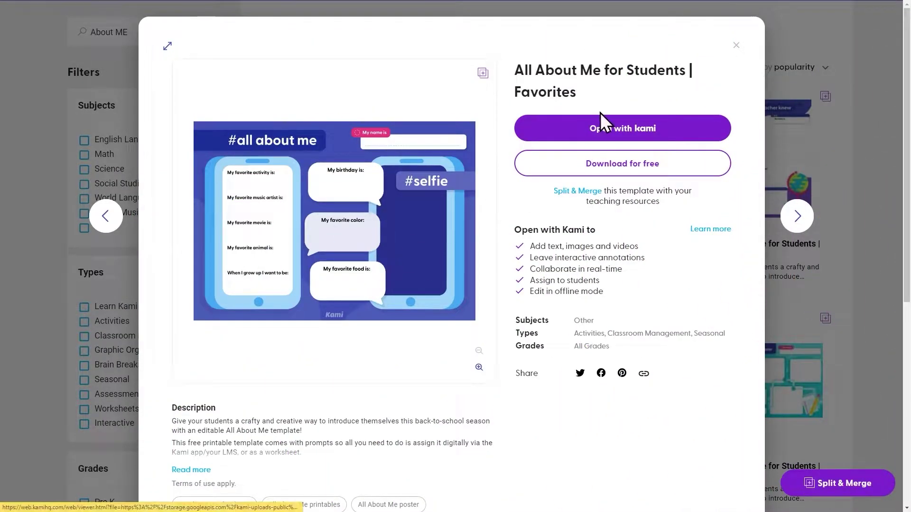
Open the "All About Me for Students | Favorites" template with Kami and rename the file as About Me Assignment
{"action": "left_click", "coordinate": [597, 130]}
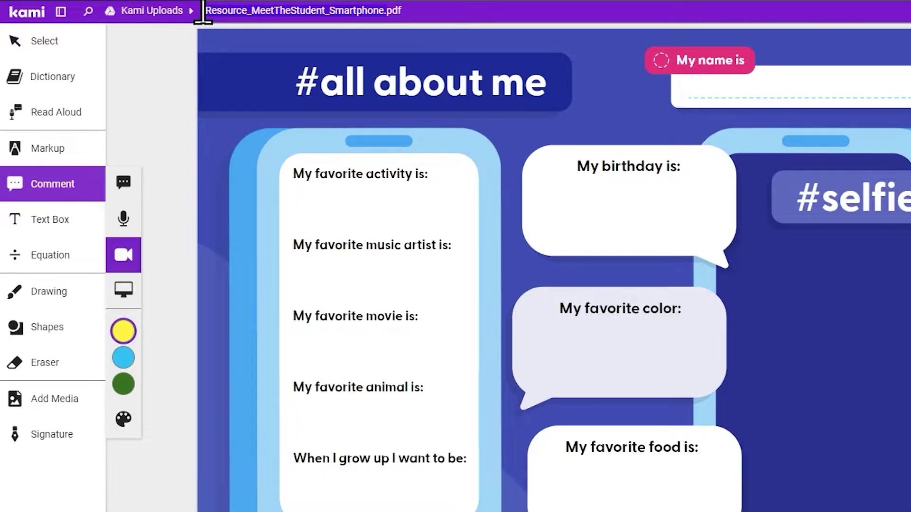
{"action": "type", "text": "About Me Assignment"}
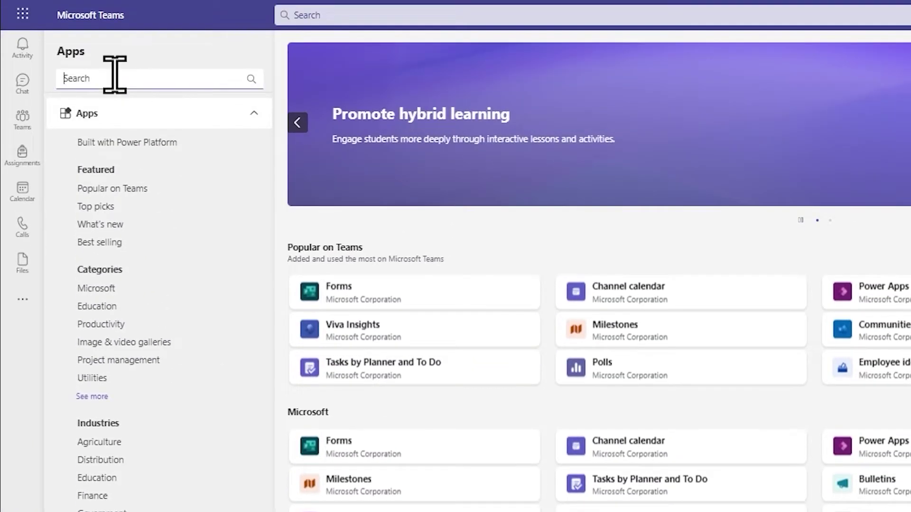
In Microsoft Teams, search the app store for Kami and open the Kami app's details
{"action": "type", "text": "Kami"}
{"action": "key", "text": "Return"}
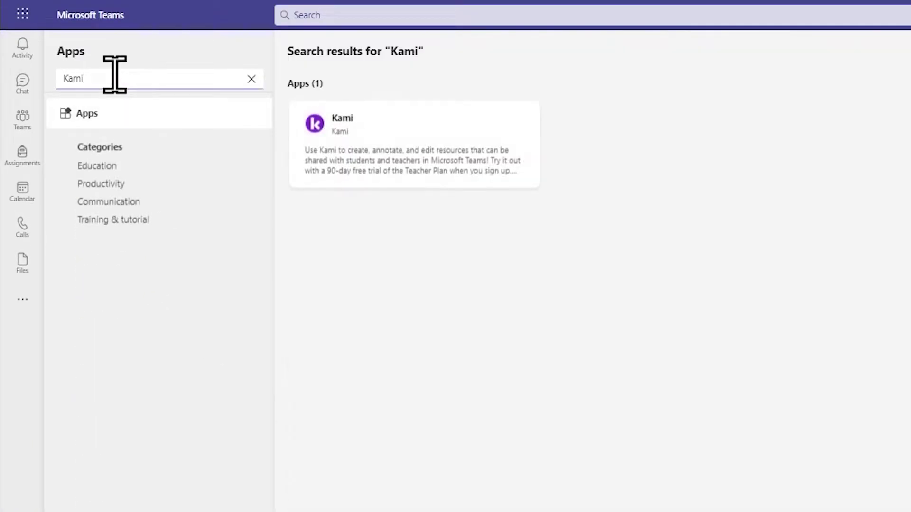
{"action": "left_click", "coordinate": [353, 149]}
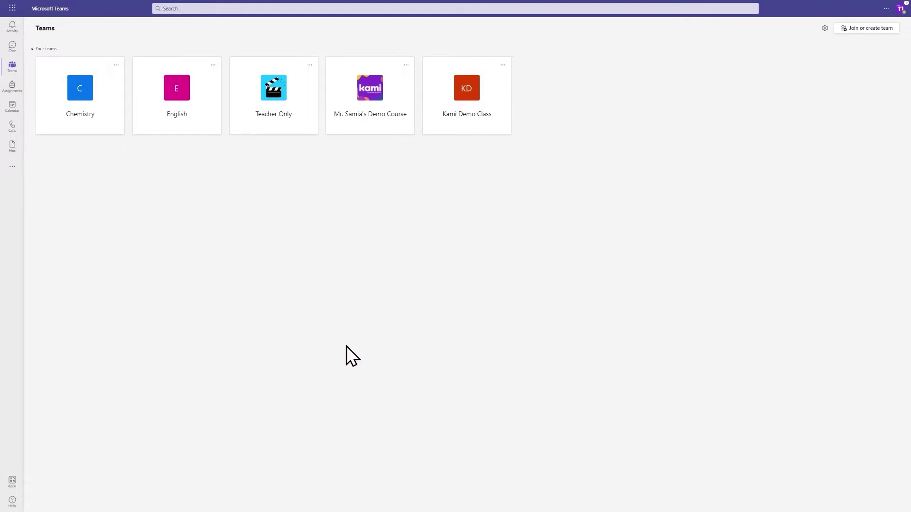
Start a new assignment in the English team and choose Kami as the app to attach content from
{"action": "left_click", "coordinate": [175, 122]}
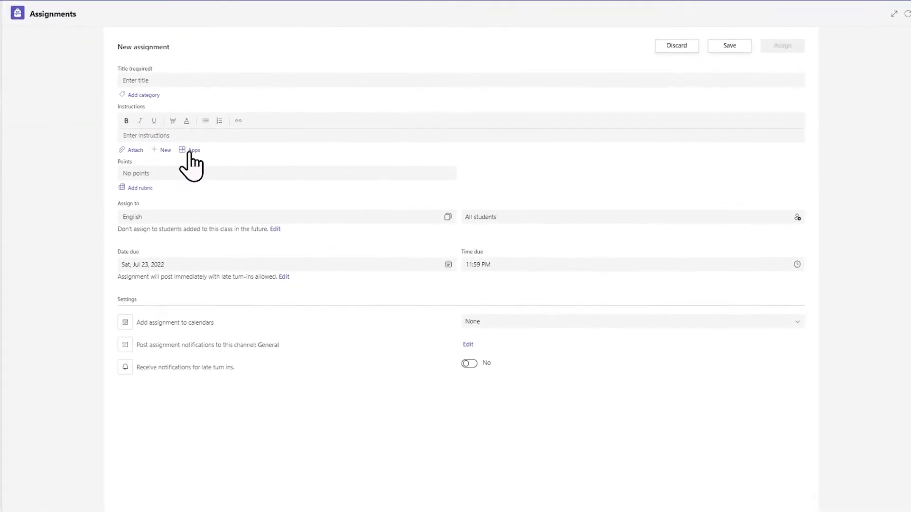
{"action": "left_click", "coordinate": [190, 152]}
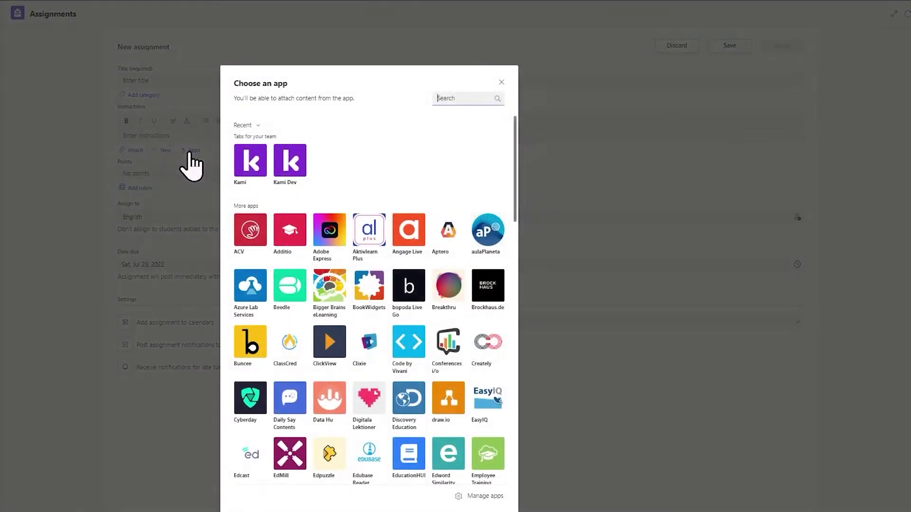
{"action": "left_click", "coordinate": [255, 165]}
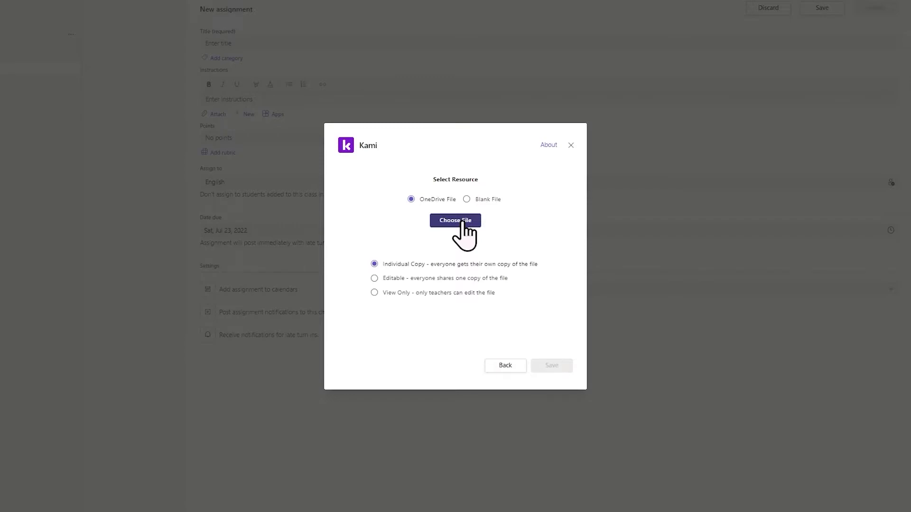
Attach About-ME.pdf from the Kami Uploads folder in OneDrive to the assignment
{"action": "left_click", "coordinate": [463, 222]}
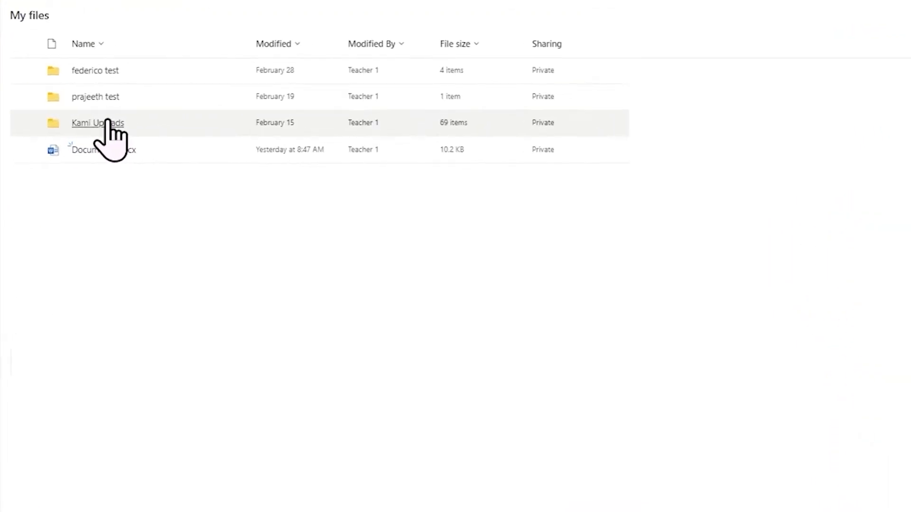
{"action": "left_click", "coordinate": [108, 124]}
{"action": "left_click", "coordinate": [172, 127]}
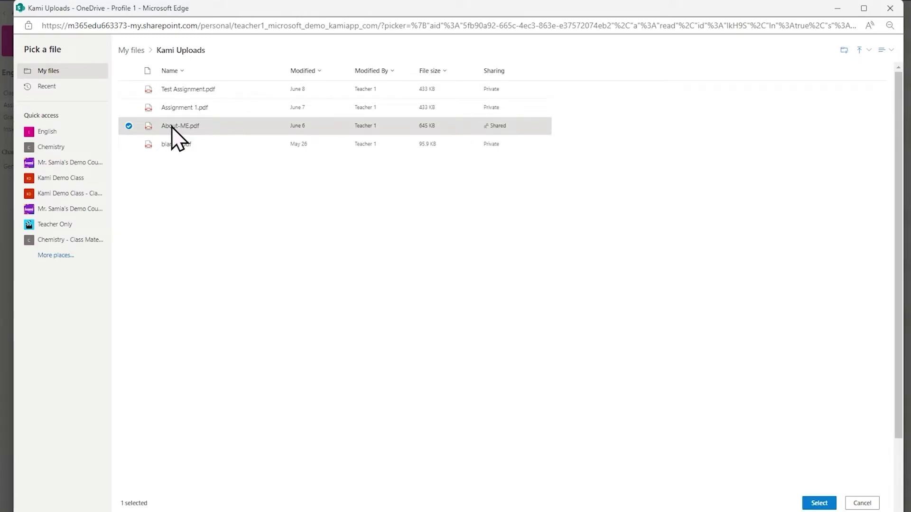
{"action": "left_click", "coordinate": [819, 503]}
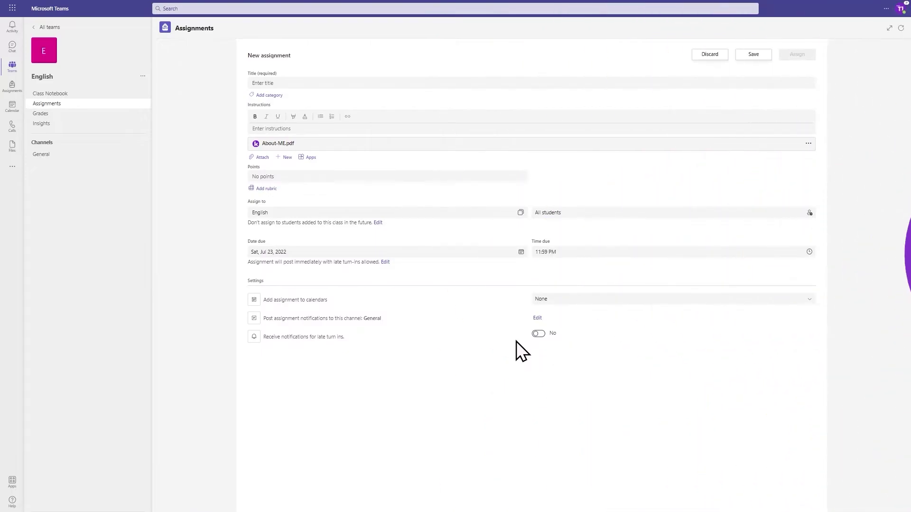
Title the assignment About Me Assignment and set its points to 20
{"action": "left_click", "coordinate": [285, 82]}
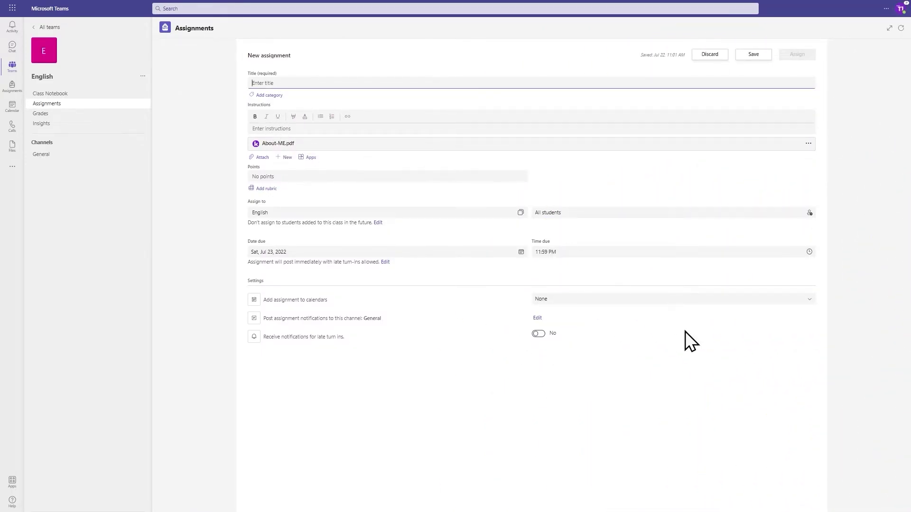
{"action": "left_click", "coordinate": [305, 176]}
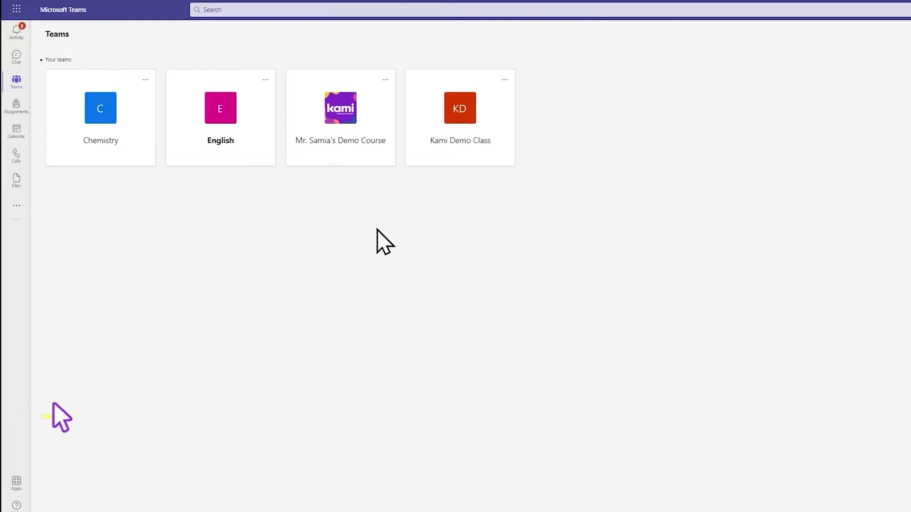
In the student's Teams account, open the English team's About Me Assignment and its About-ME.pdf reference file in Kami
{"action": "left_click", "coordinate": [214, 133]}
{"action": "left_click", "coordinate": [90, 132]}
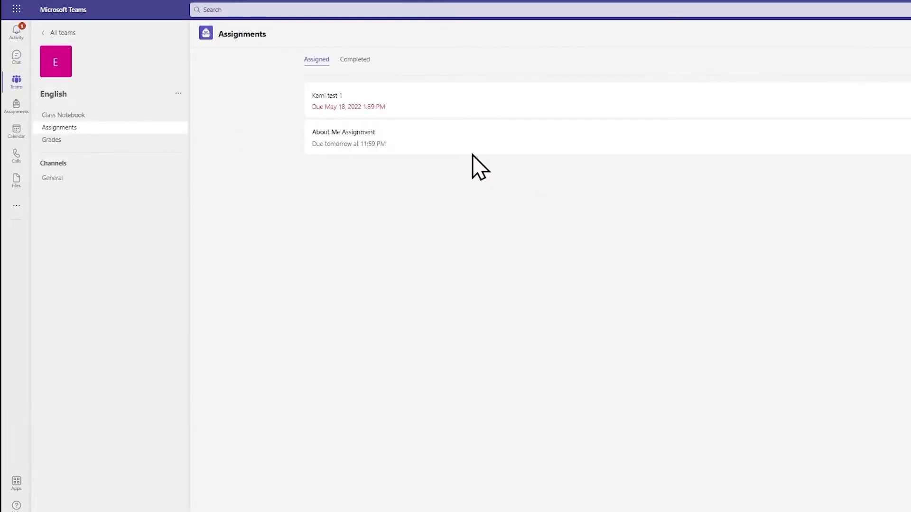
{"action": "left_click", "coordinate": [441, 142]}
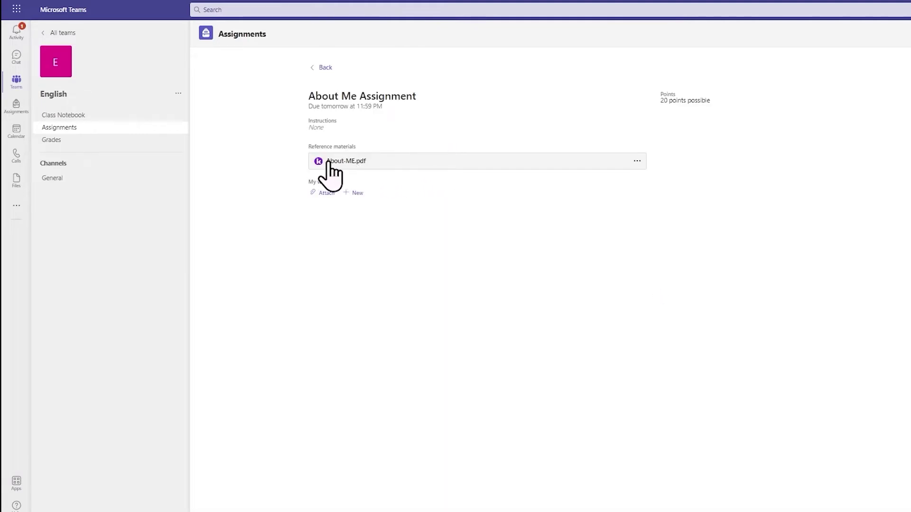
{"action": "left_click", "coordinate": [328, 162]}
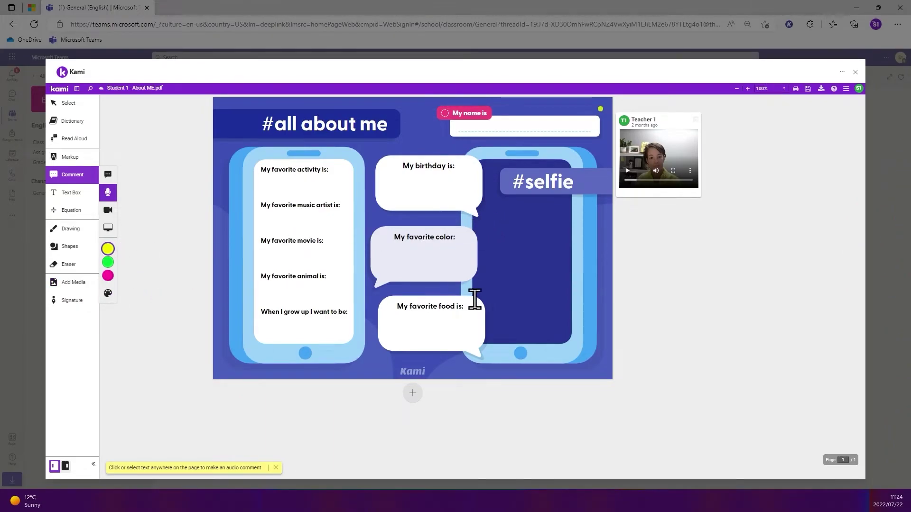
{"action": "mouse_move", "coordinate": [108, 268]}
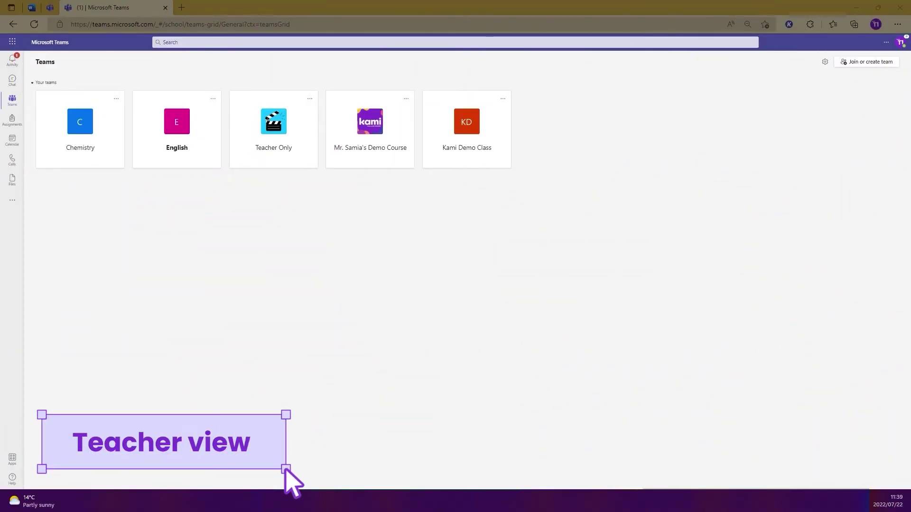
In the teacher's Teams account, open the English team's About Me Assignment and Student 1's turned-in work
{"action": "left_click", "coordinate": [177, 136]}
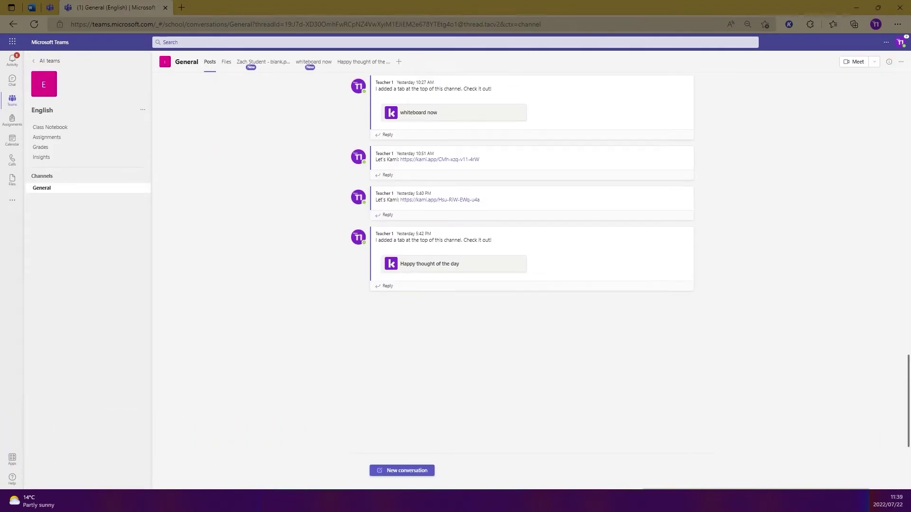
{"action": "left_click", "coordinate": [71, 138]}
{"action": "left_click", "coordinate": [427, 214]}
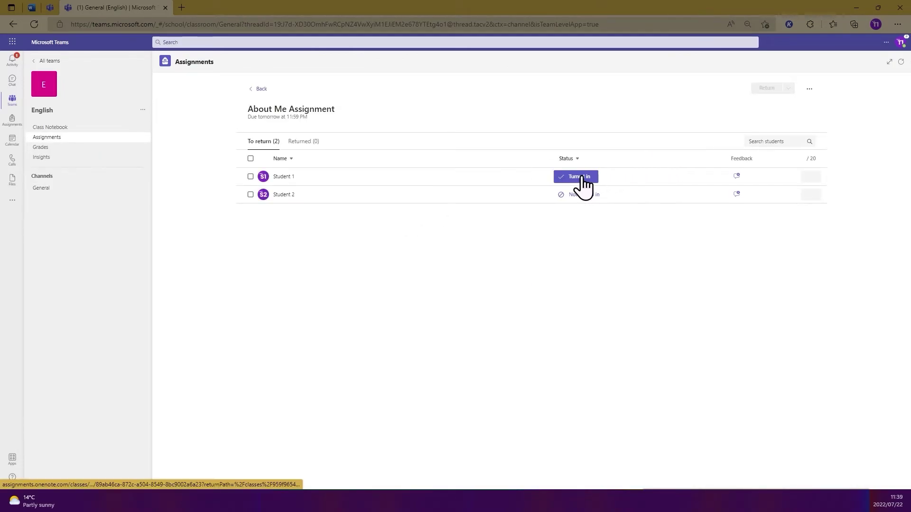
{"action": "left_click", "coordinate": [579, 177]}
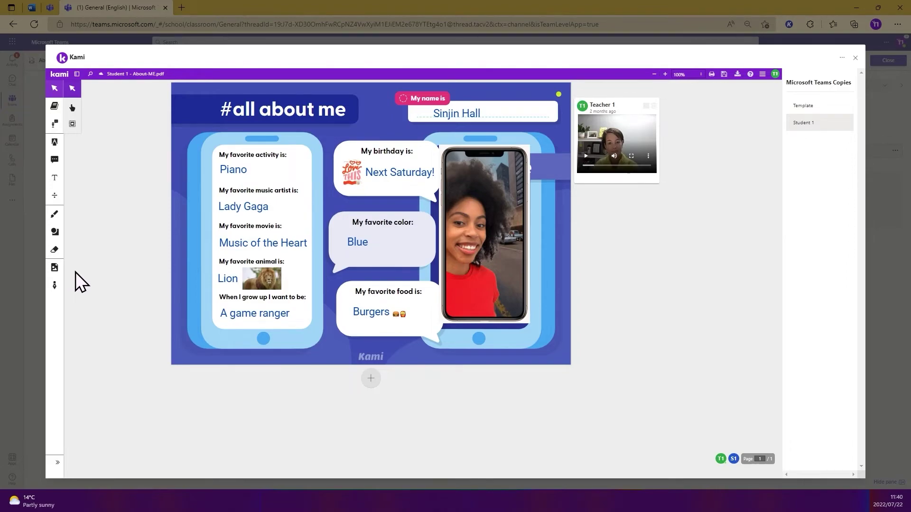
Place an Excellent Work sticker beside the student's name on the worksheet
{"action": "left_click", "coordinate": [54, 267]}
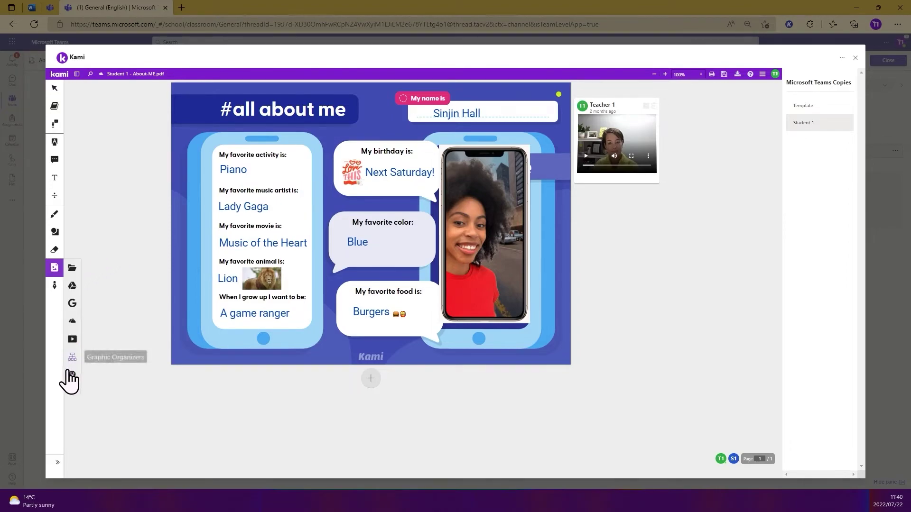
{"action": "left_click", "coordinate": [72, 374]}
{"action": "left_click", "coordinate": [147, 374]}
{"action": "left_click", "coordinate": [502, 92]}
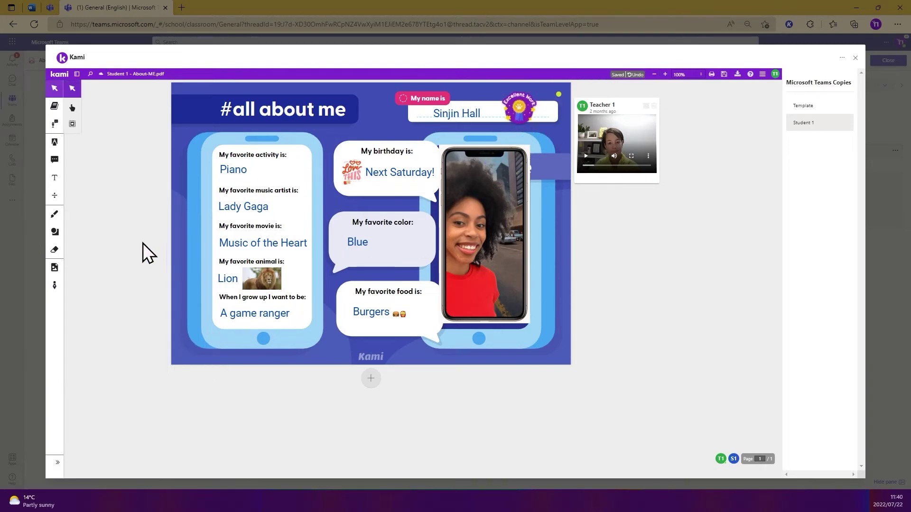
Place the teacher's signature just below the selfie photo and close the Kami viewer
{"action": "left_click", "coordinate": [55, 285]}
{"action": "left_click", "coordinate": [378, 341]}
{"action": "left_click", "coordinate": [450, 379]}
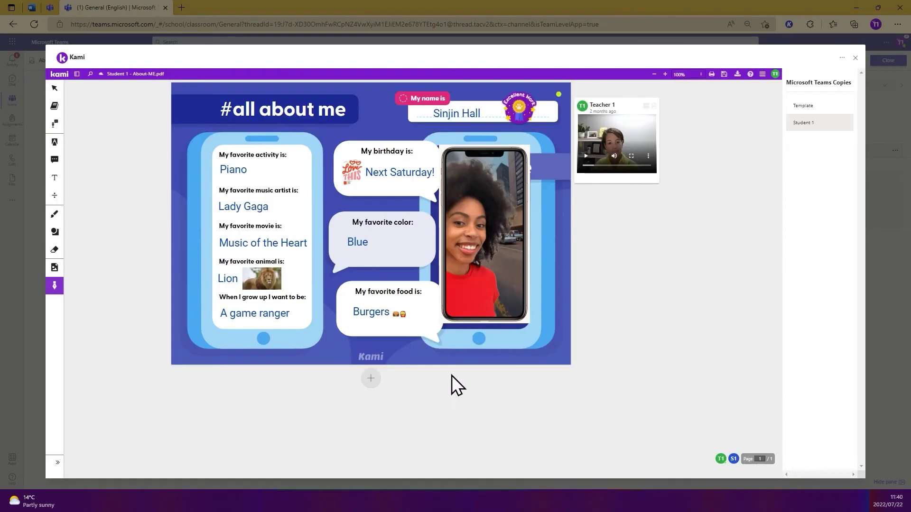
{"action": "left_click", "coordinate": [516, 309]}
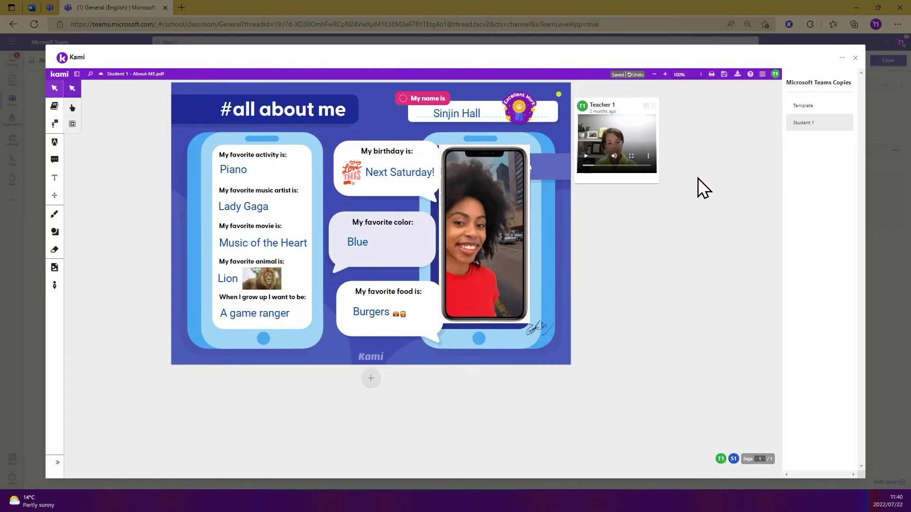
{"action": "left_click", "coordinate": [856, 58]}
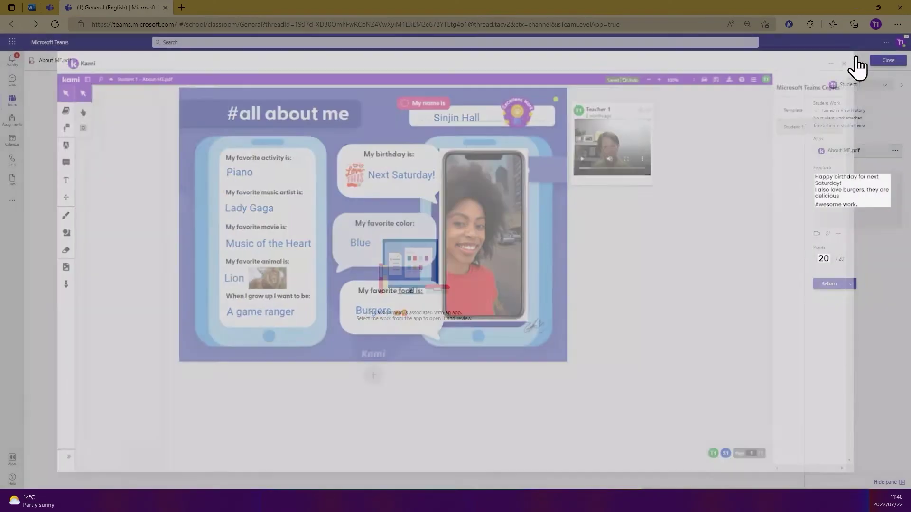